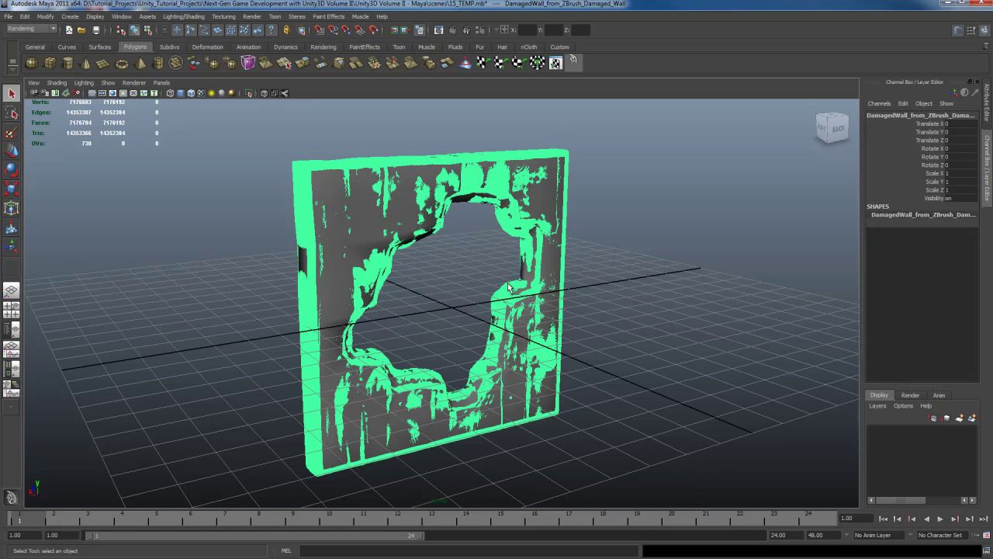
# Step: Display the high-resolution ZBrush wall as a bounding box
pyautogui.rightClick(509, 288)
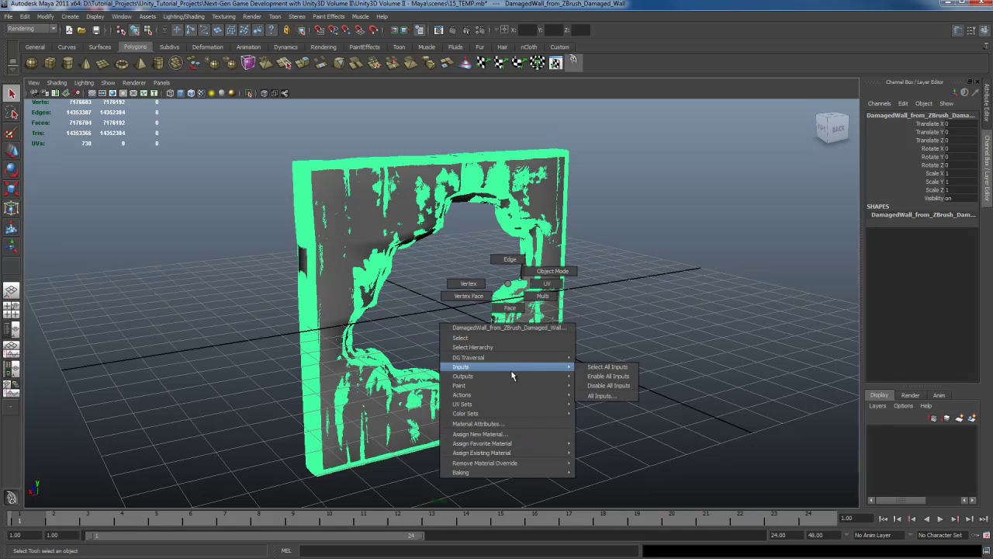
pyautogui.moveTo(520, 394)
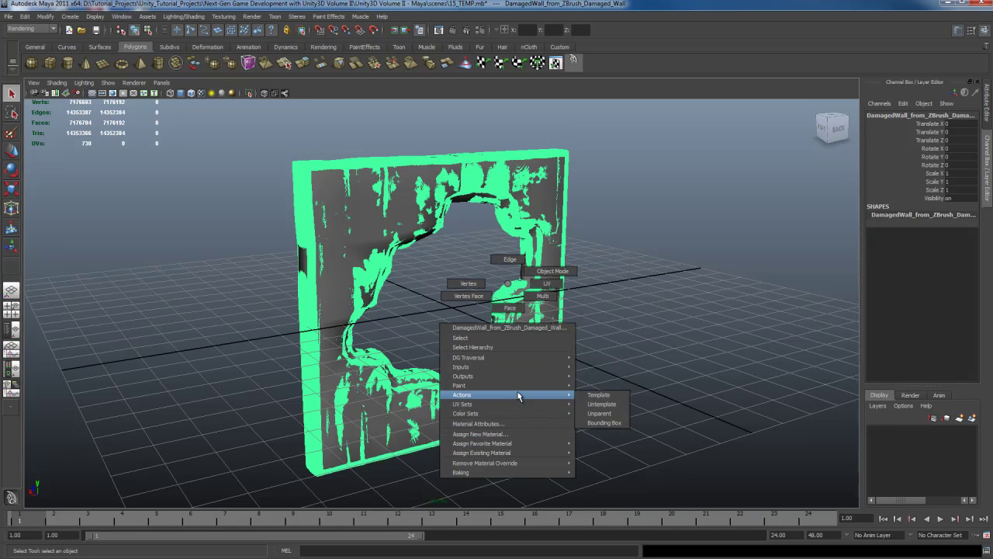
pyautogui.click(603, 423)
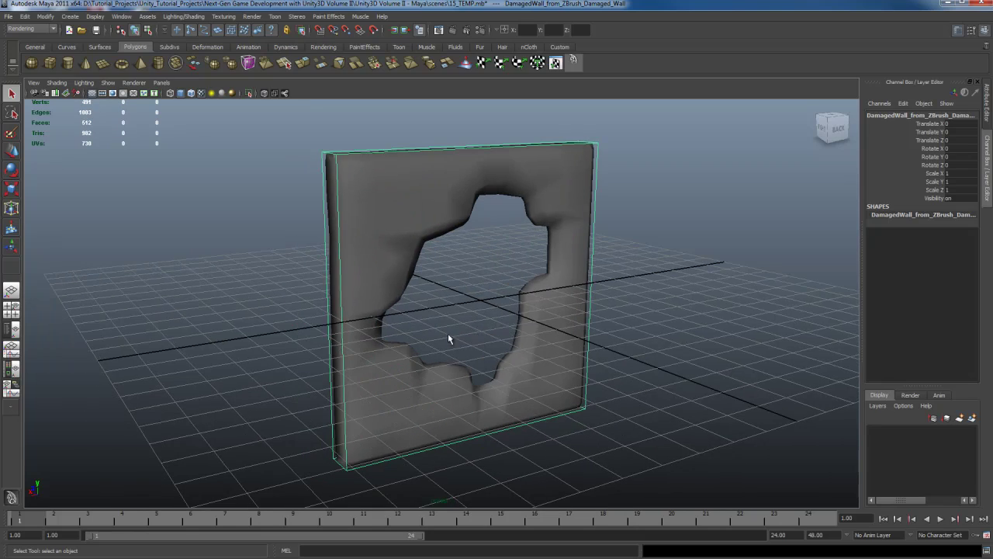
pyautogui.keyDown('alt'); pyautogui.moveTo(447, 339); pyautogui.dragTo(487, 332); pyautogui.keyUp('alt')
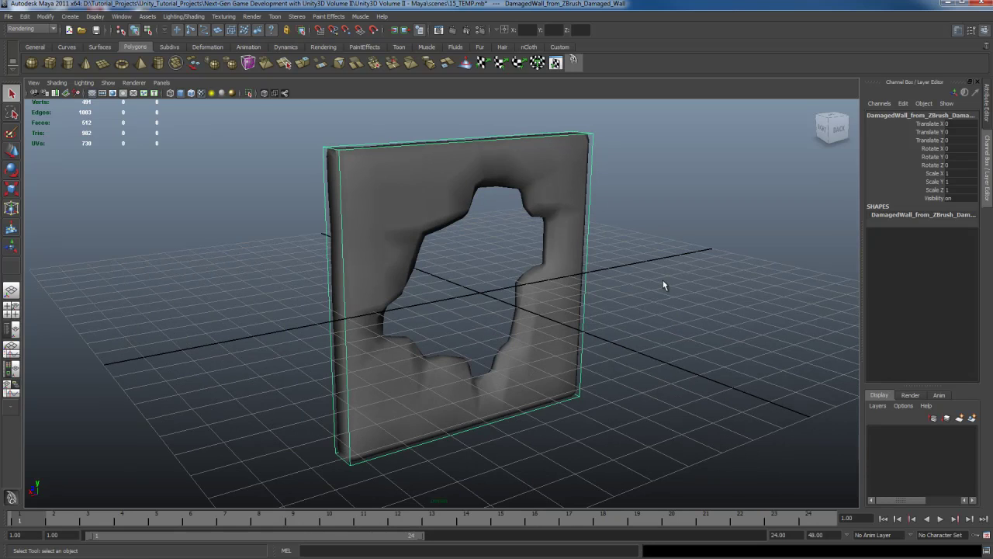
# Step: Select the low-resolution wall and open the Transfer Maps settings with it as the target mesh
pyautogui.click(552, 189)
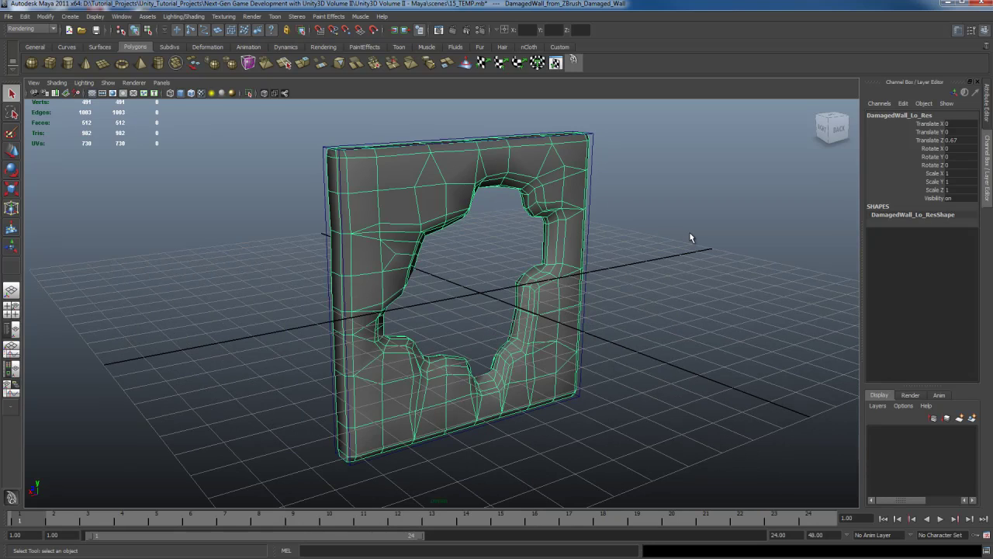
pyautogui.click(45, 31)
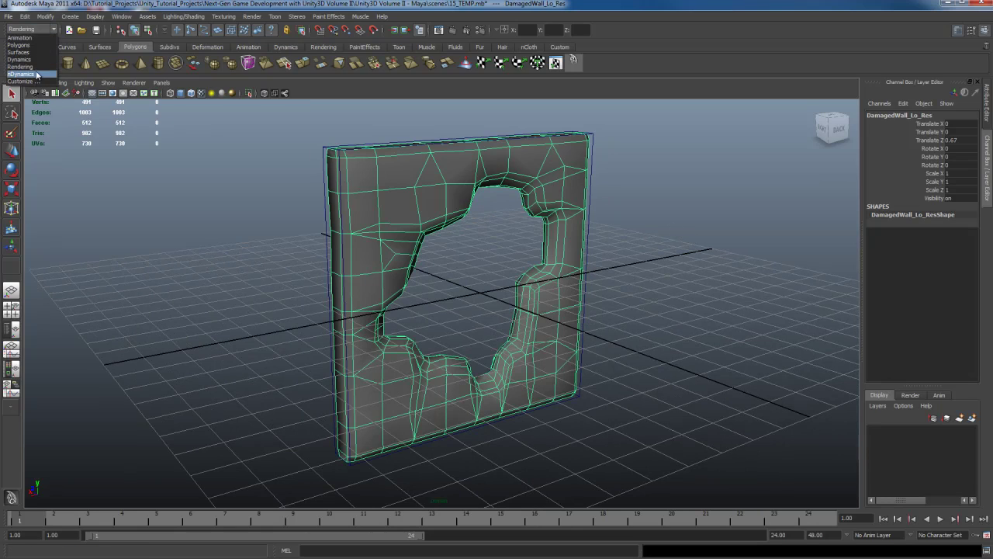
pyautogui.click(38, 67)
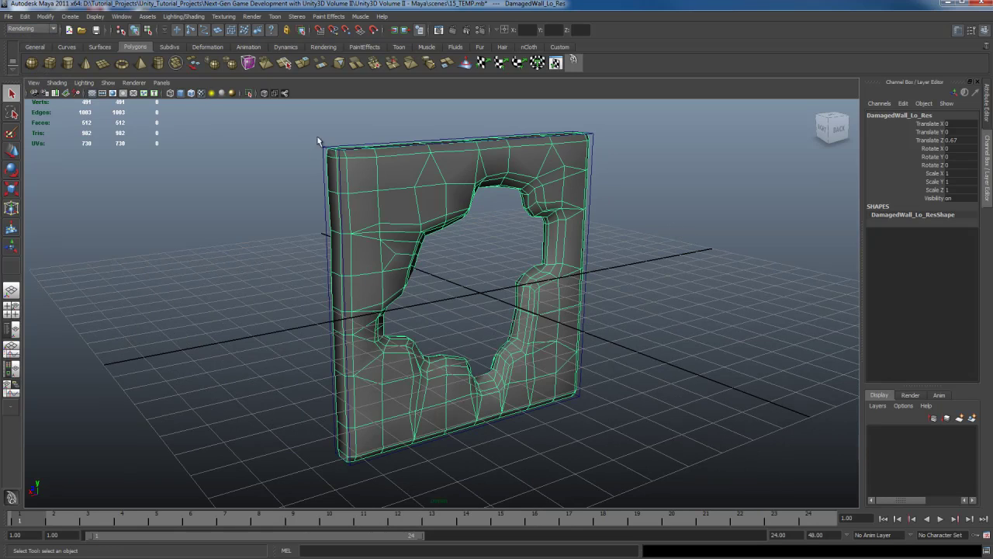
pyautogui.click(184, 16)
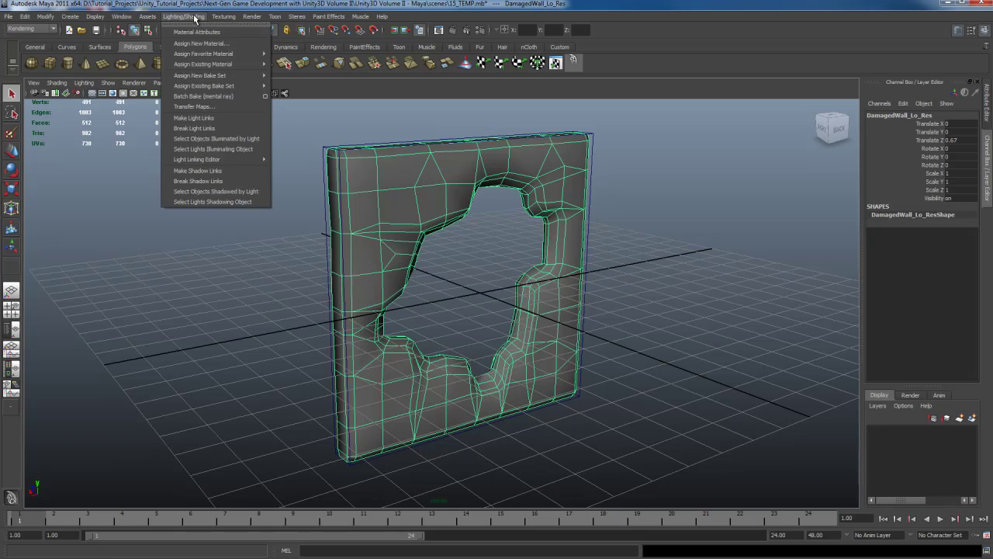
pyautogui.click(215, 107)
pyautogui.click(505, 221)
pyautogui.click(496, 154)
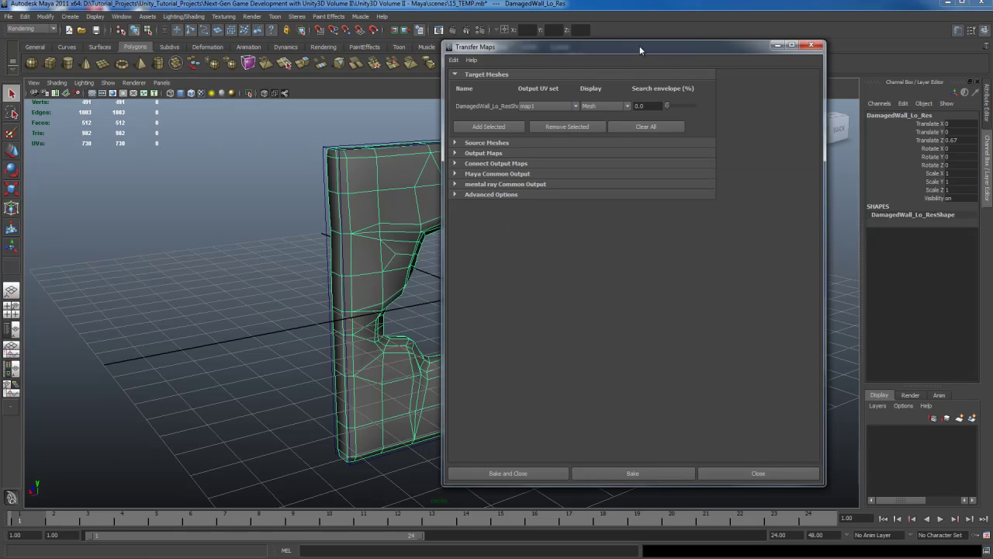
pyautogui.moveTo(654, 45); pyautogui.dragTo(788, 41)
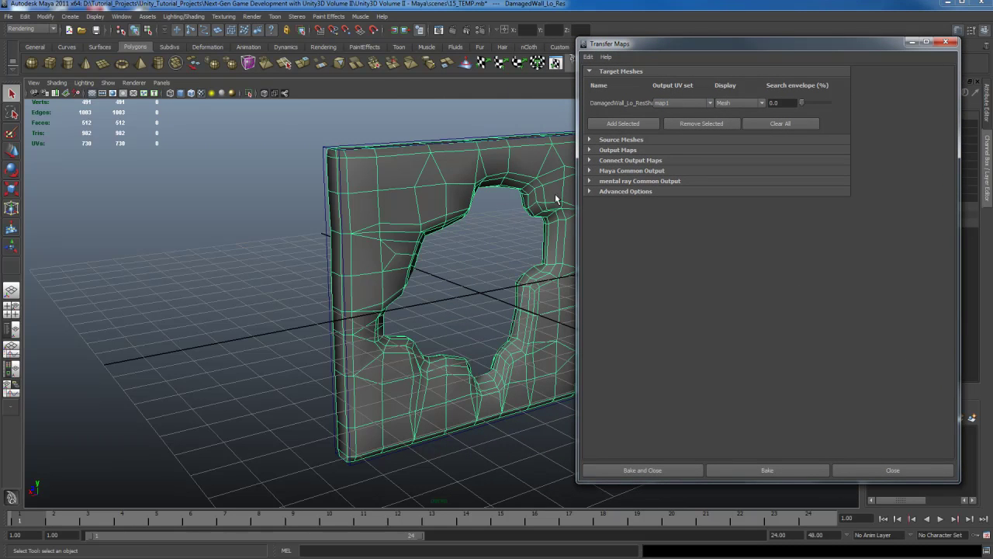
# Step: Inspect the low-resolution wall's UV layout in the UV Texture Editor and close the editor
pyautogui.click(558, 66)
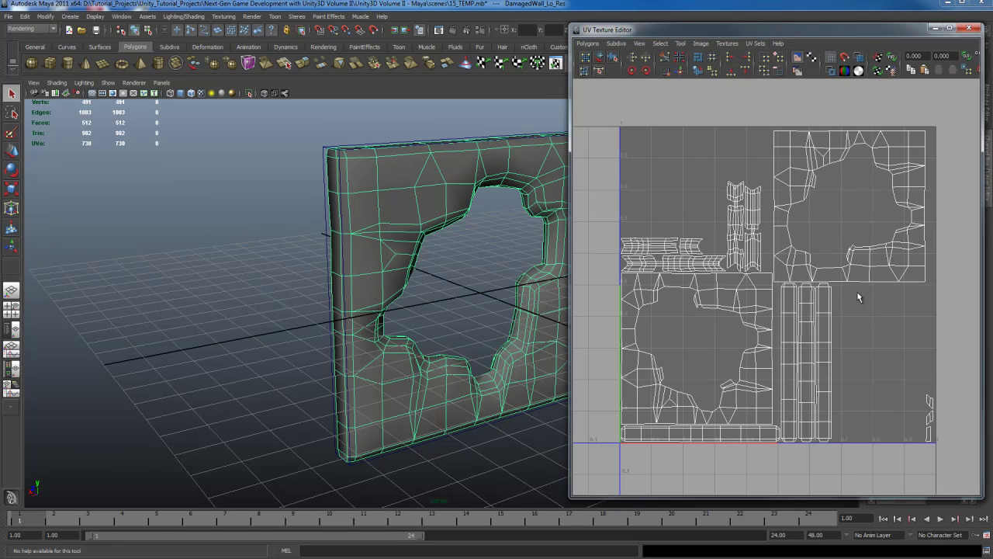
pyautogui.click(971, 29)
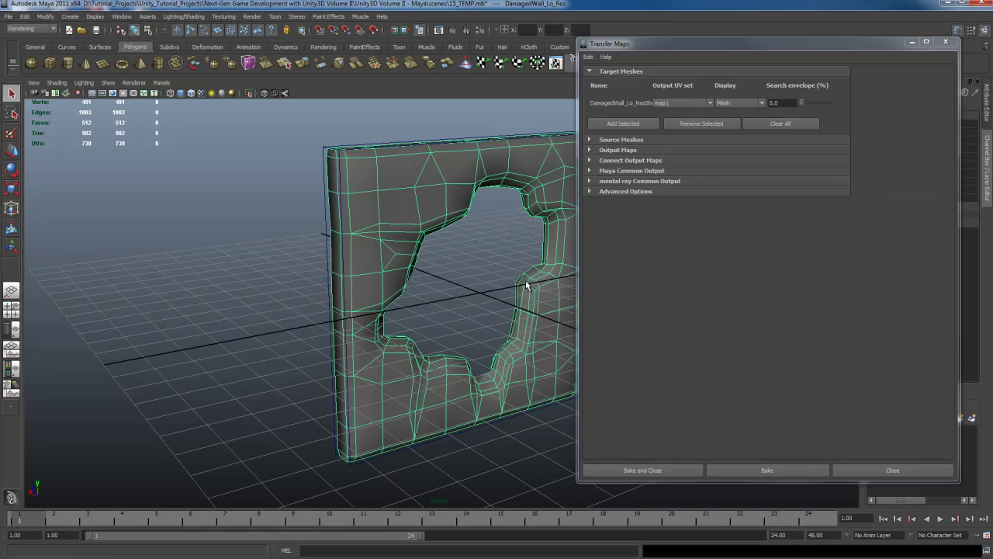
# Step: Add the high-resolution ZBrush wall as the source mesh for the map transfer
pyautogui.keyDown('alt'); pyautogui.moveTo(512, 300); pyautogui.dragTo(419, 301); pyautogui.keyUp('alt')
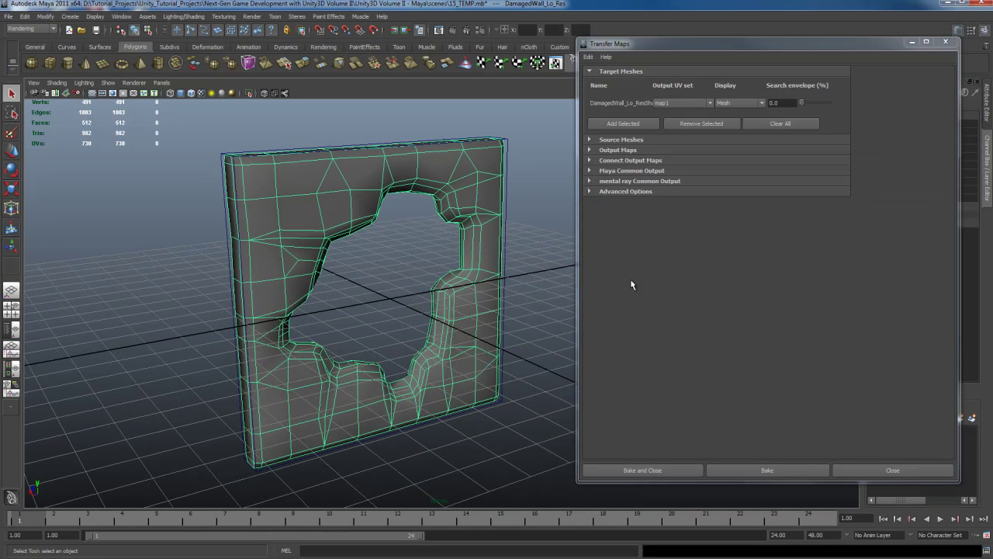
pyautogui.click(625, 139)
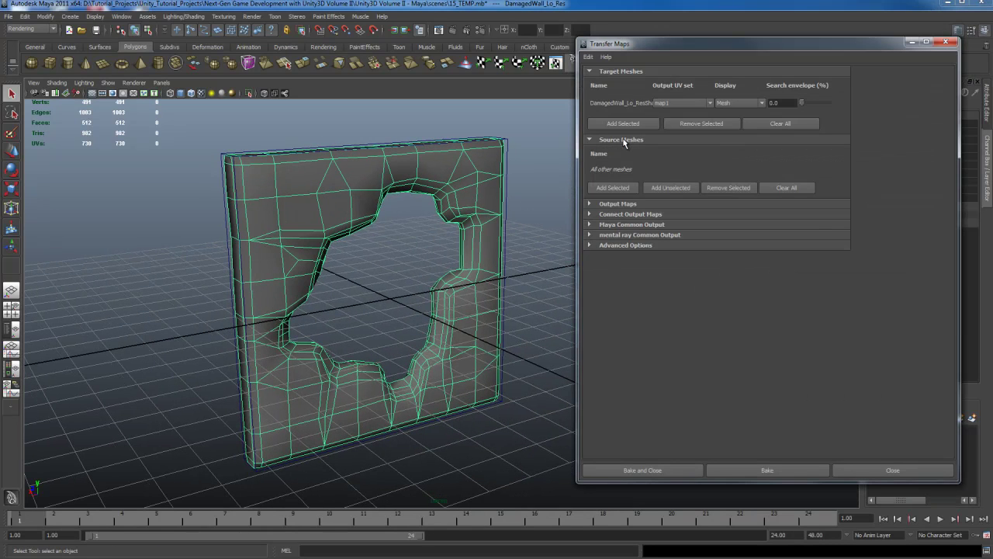
pyautogui.click(506, 148)
pyautogui.click(618, 187)
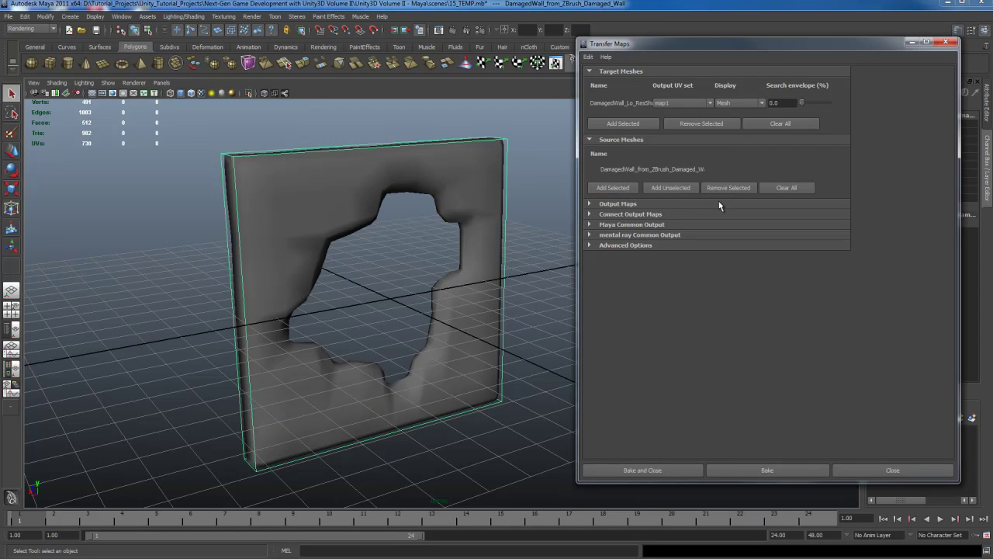
# Step: Add a normal map to the transfer's output maps
pyautogui.click(626, 140)
pyautogui.click(618, 149)
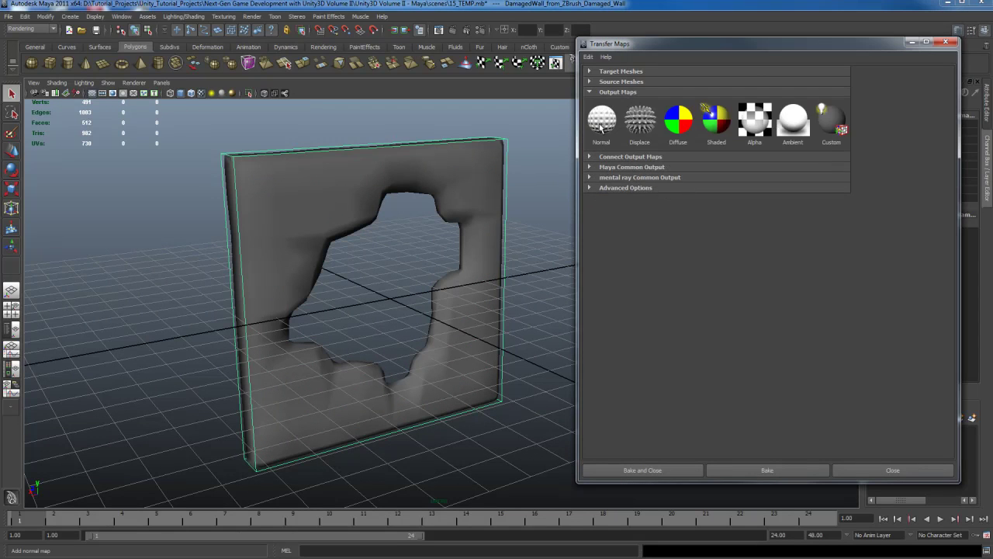
pyautogui.click(602, 121)
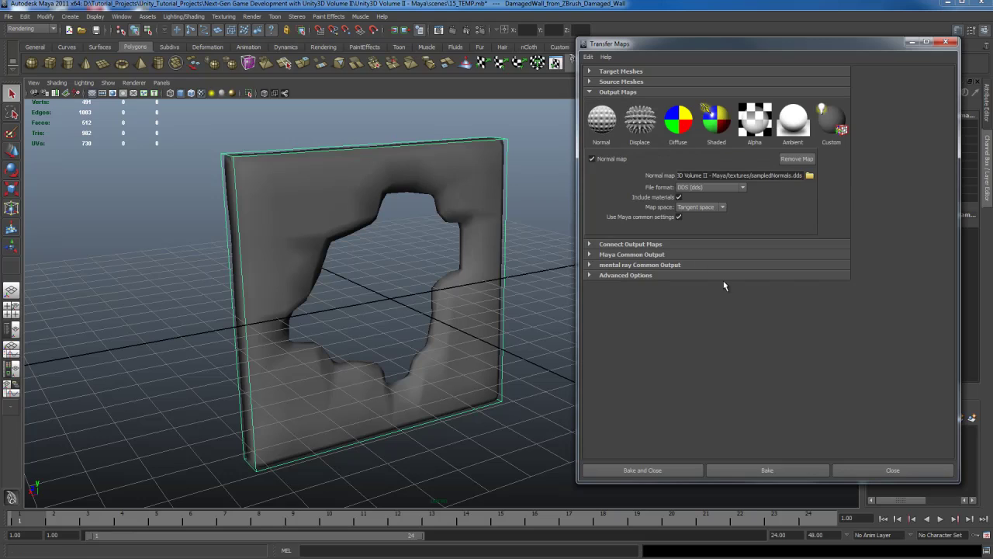
# Step: Name the normal map file DamageWall_normal in the textures folder and set its file format to JPEG
pyautogui.click(787, 175)
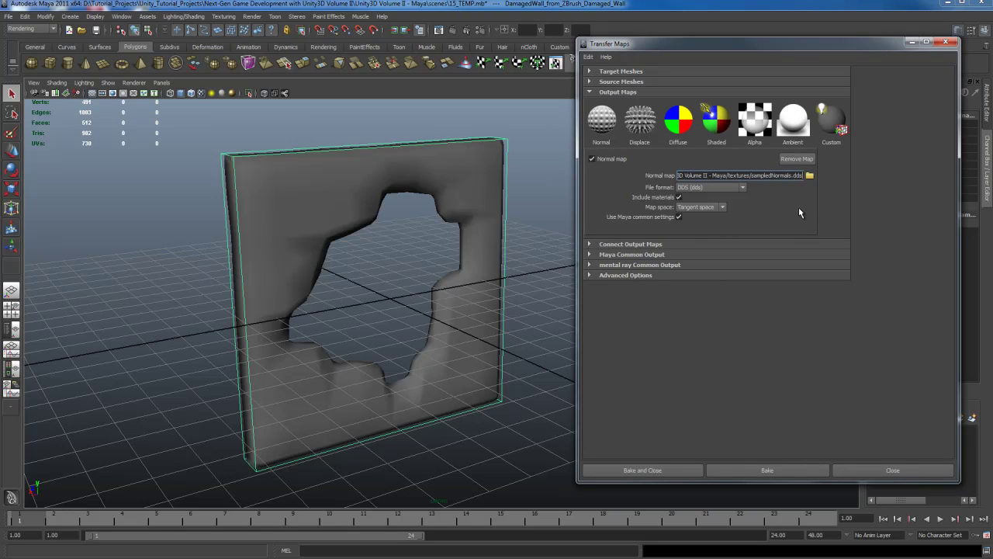
pyautogui.press('Left')
pyautogui.press('Left')
pyautogui.press('Left')
pyautogui.press('Left')
pyautogui.press('Left')
pyautogui.press('Left')
pyautogui.press('Left')
pyautogui.press('Left')
pyautogui.press('Left')
pyautogui.press('Left')
pyautogui.press('Left')
pyautogui.press('Left')
pyautogui.press('Left')
pyautogui.press('Left')
pyautogui.press('Left')
pyautogui.press('Left')
pyautogui.press('Left')
pyautogui.press('Left')
pyautogui.press('Left')
pyautogui.press('Left')
pyautogui.press('Left')
pyautogui.press('Left')
pyautogui.press('Left')
pyautogui.press('Left')
pyautogui.press('Left')
pyautogui.press('Left')
pyautogui.press('Left')
pyautogui.press('Left')
pyautogui.press('Left')
pyautogui.press('Left')
pyautogui.press('Right')
pyautogui.press('Right')
pyautogui.press('Right')
pyautogui.press('Right')
pyautogui.press('Right')
pyautogui.press('Right')
pyautogui.press('Right')
pyautogui.press('Right')
pyautogui.press('Right')
pyautogui.press('Right')
pyautogui.press('Right')
pyautogui.press('Right')
pyautogui.press('Right')
pyautogui.press('Right')
pyautogui.press('Right')
pyautogui.press('Right')
pyautogui.press('Right')
pyautogui.press('Right')
pyautogui.press('Right')
pyautogui.press('Right')
pyautogui.write('age')
pyautogui.press('BackSpace')
pyautogui.press('BackSpace')
pyautogui.press('BackSpace')
pyautogui.press('BackSpace')
pyautogui.press('BackSpace')
pyautogui.write('mageWall_normal')
pyautogui.click(710, 187)
pyautogui.click(710, 242)
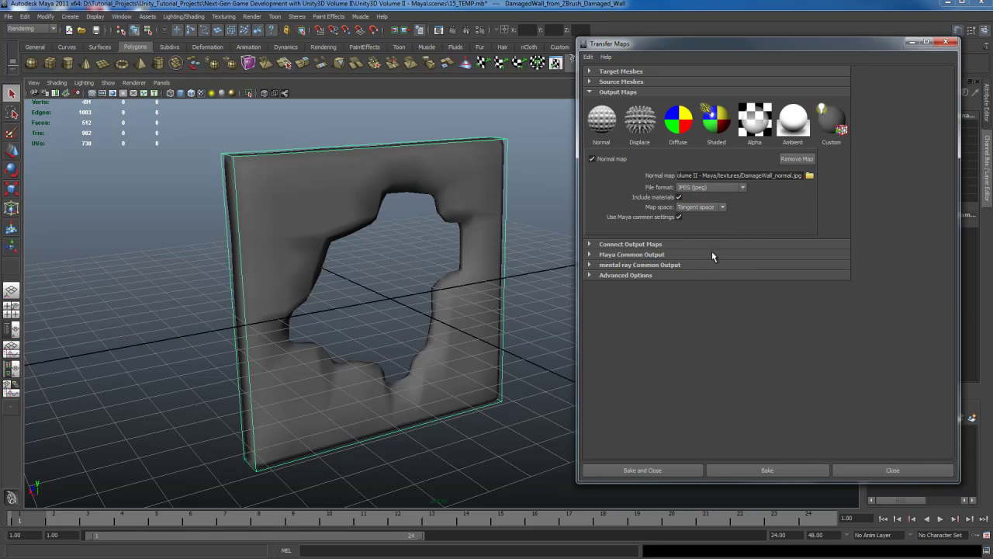
# Step: Assign a new Phong material to the low-resolution wall and connect the output maps to the assigned shader
pyautogui.click(640, 245)
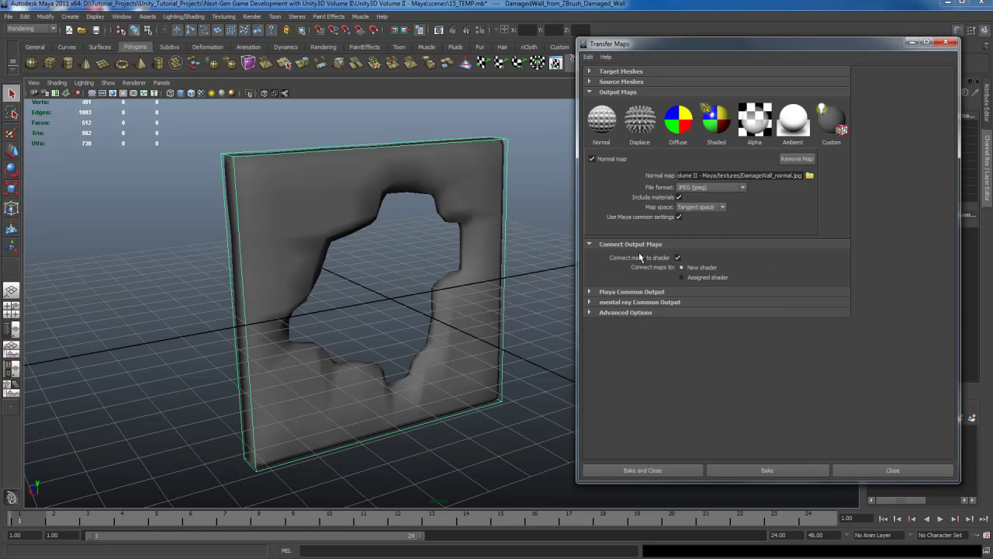
pyautogui.click(494, 245)
pyautogui.moveTo(475, 178); pyautogui.dragTo(485, 328, button='right')
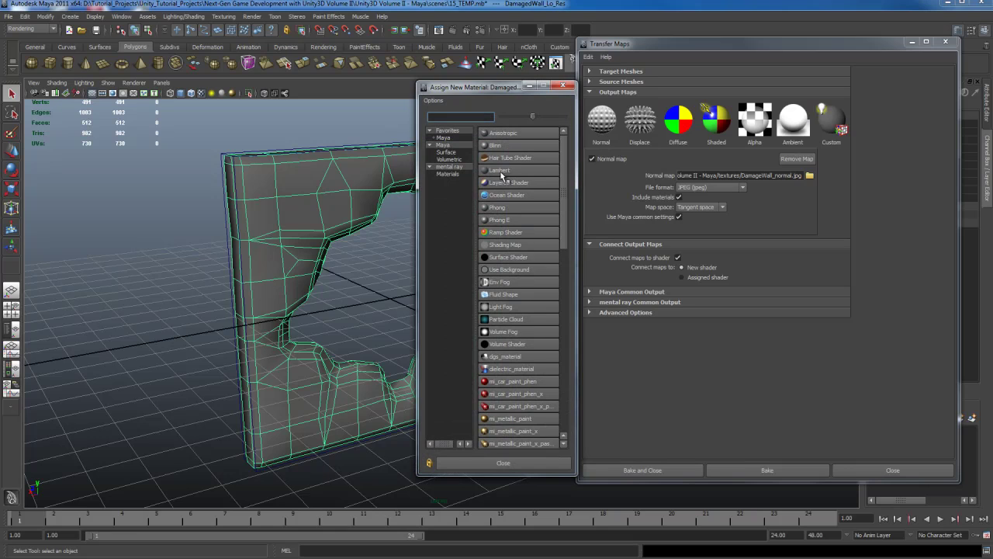
pyautogui.click(506, 207)
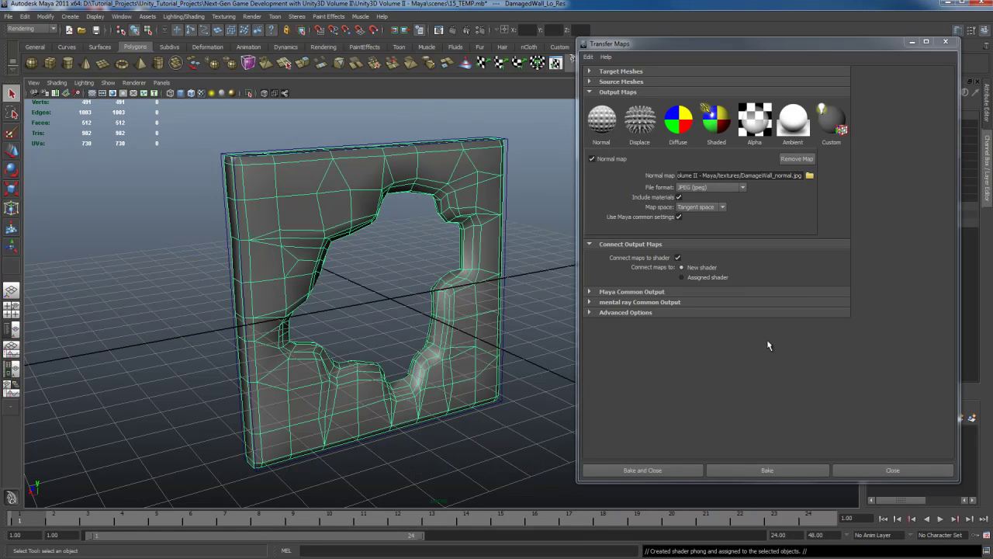
pyautogui.click(693, 277)
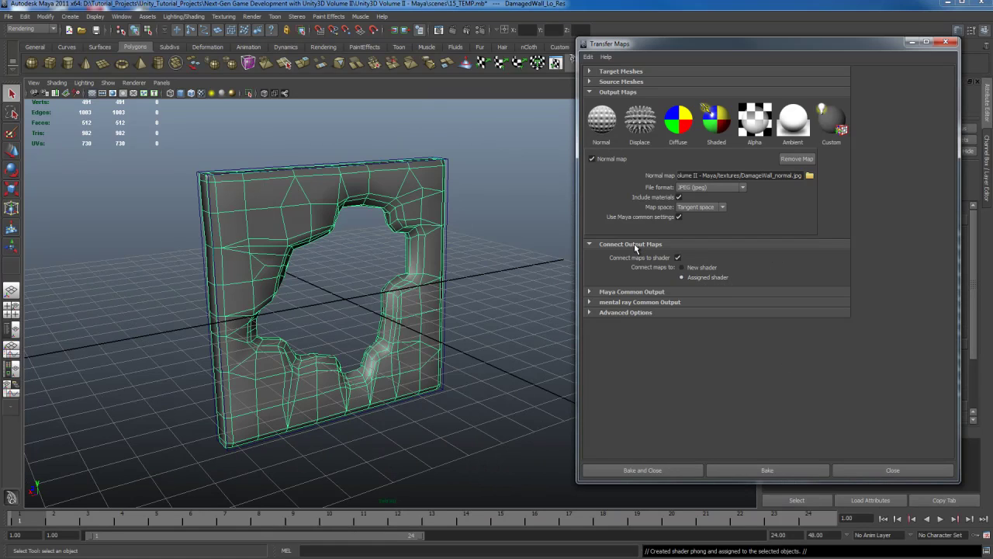
pyautogui.click(634, 245)
# Step: Switch the scene's renderer to mental ray
pyautogui.click(718, 256)
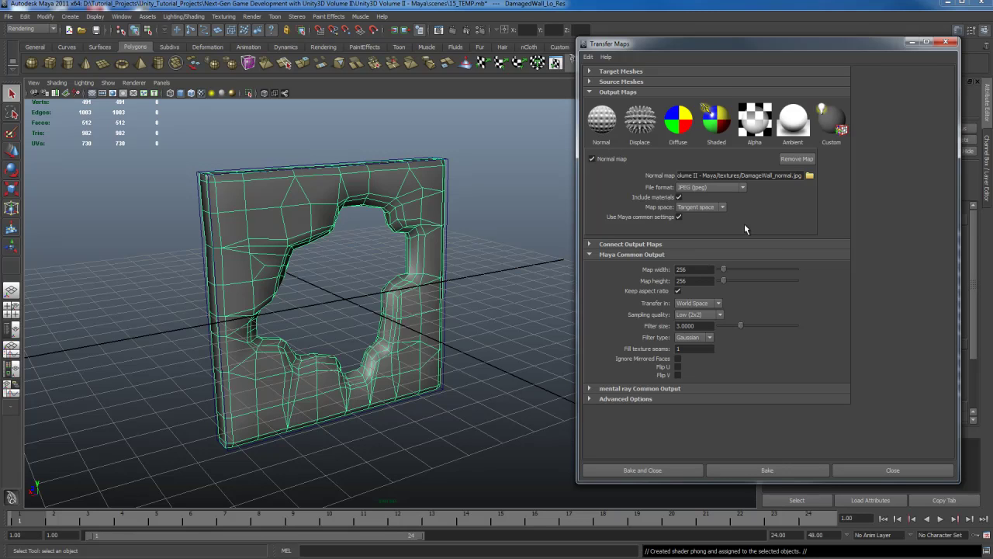
pyautogui.click(251, 16)
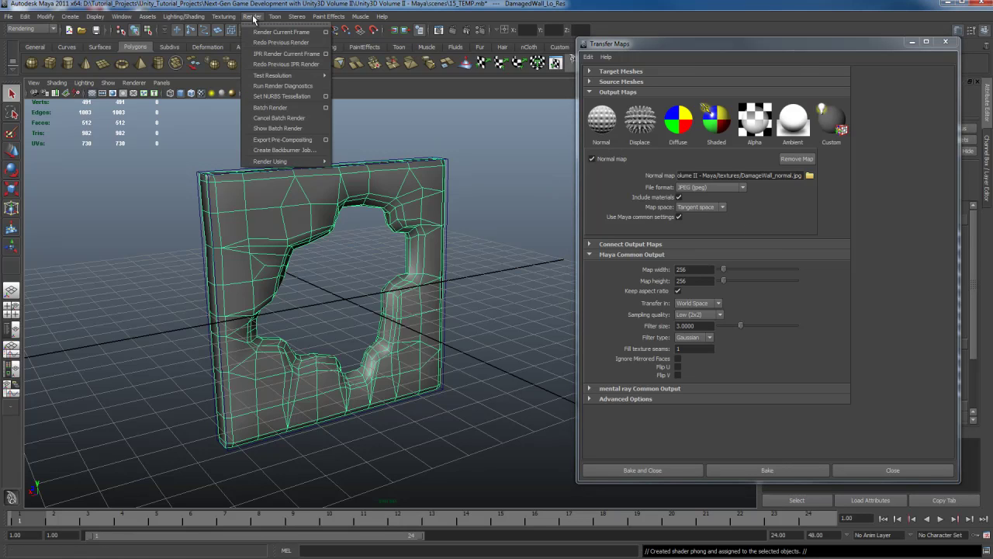
pyautogui.moveTo(310, 161)
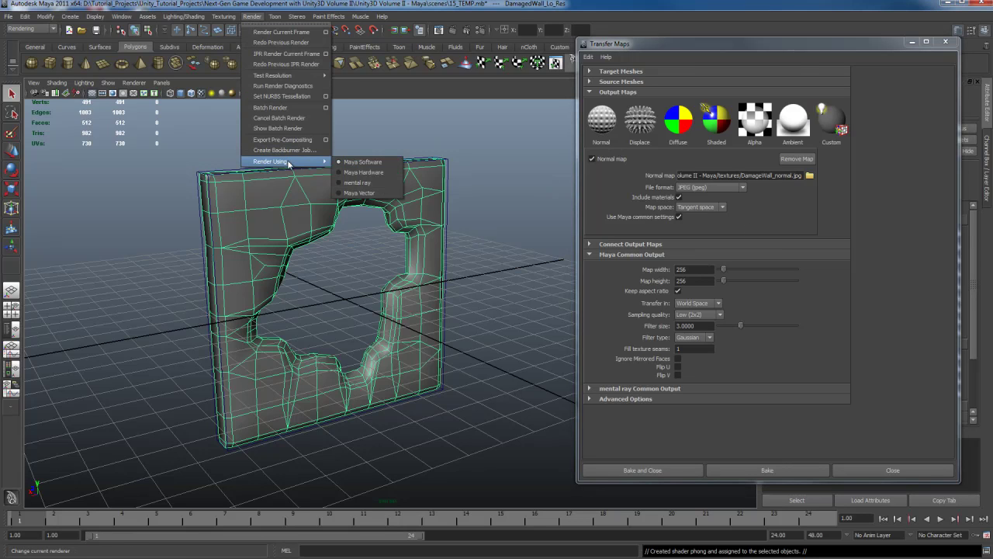
pyautogui.click(359, 183)
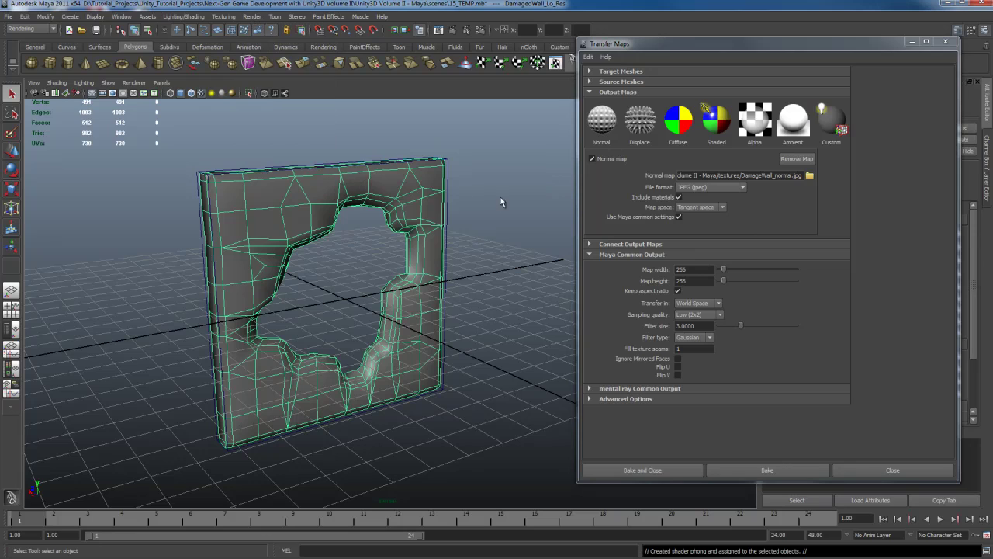
# Step: Disable the Maya common settings for the normal map and set its width and height to 1024
pyautogui.click(644, 255)
pyautogui.click(679, 217)
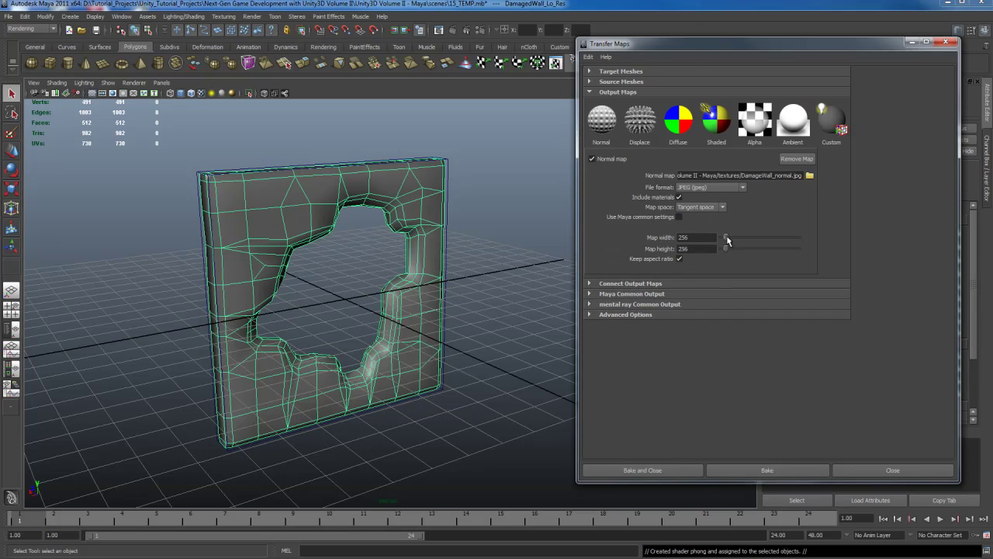
pyautogui.moveTo(727, 237); pyautogui.dragTo(741, 238)
# Step: Review the advanced options and the mental ray common output settings for the map transfer
pyautogui.click(654, 315)
pyautogui.click(633, 314)
pyautogui.click(654, 304)
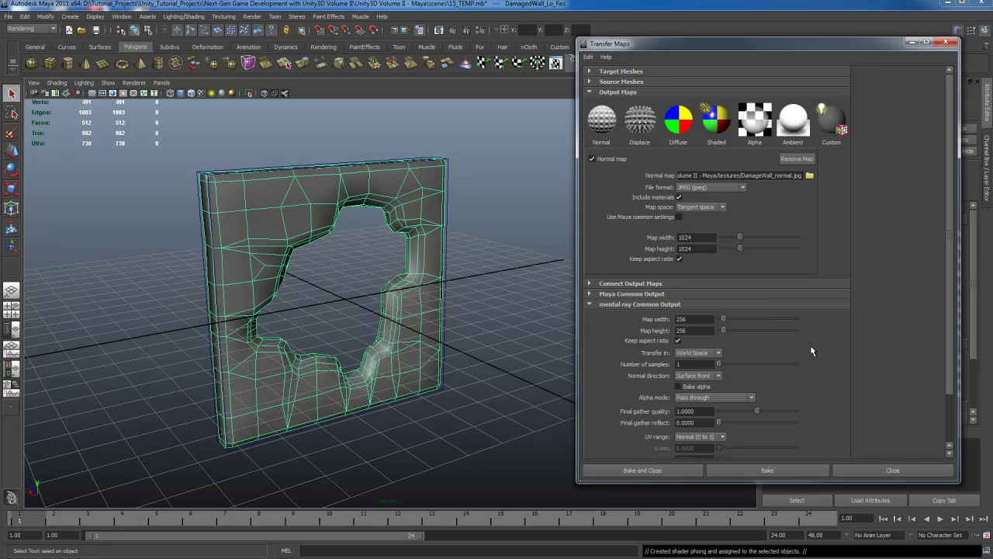
pyautogui.moveTo(721, 364)
pyautogui.mouseDown()
pyautogui.moveTo(786, 372)
pyautogui.moveTo(730, 374)
pyautogui.moveTo(820, 372)
pyautogui.moveTo(722, 370)
pyautogui.mouseUp()
pyautogui.scroll(-3, 830, 363)
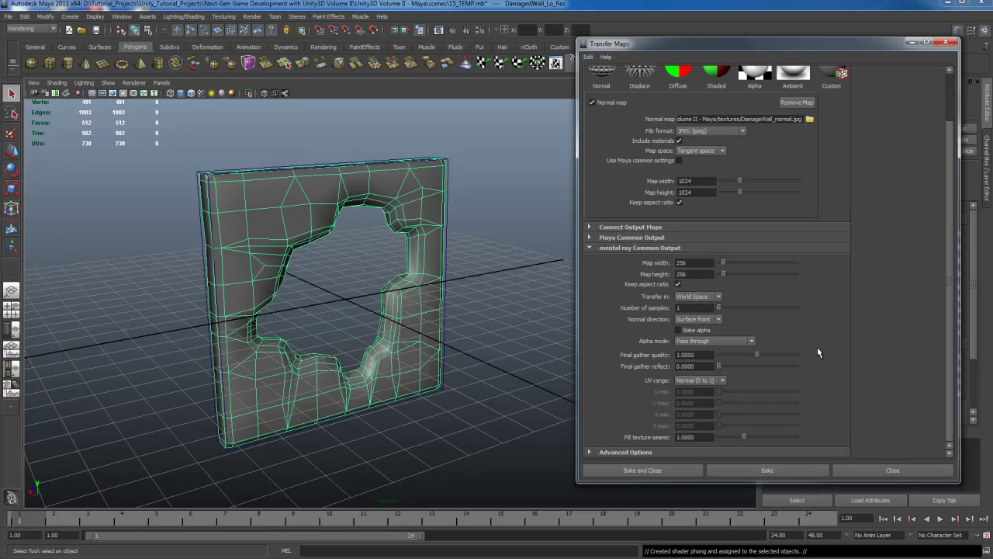
pyautogui.scroll(1, 818, 347)
pyautogui.click(658, 279)
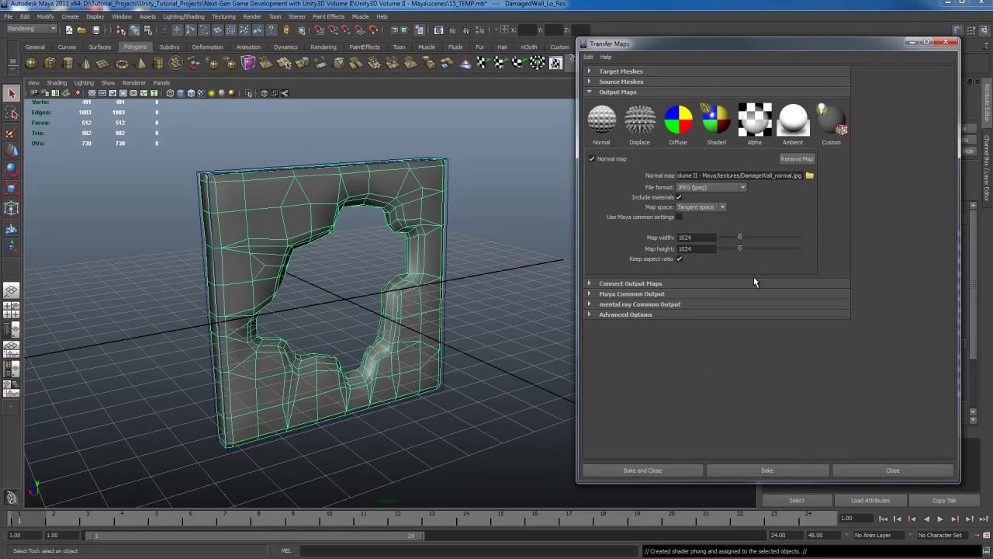
pyautogui.click(630, 314)
pyautogui.click(630, 313)
# Step: Preview the low-resolution wall's search envelope and return its display to Mesh
pyautogui.click(623, 71)
pyautogui.click(739, 103)
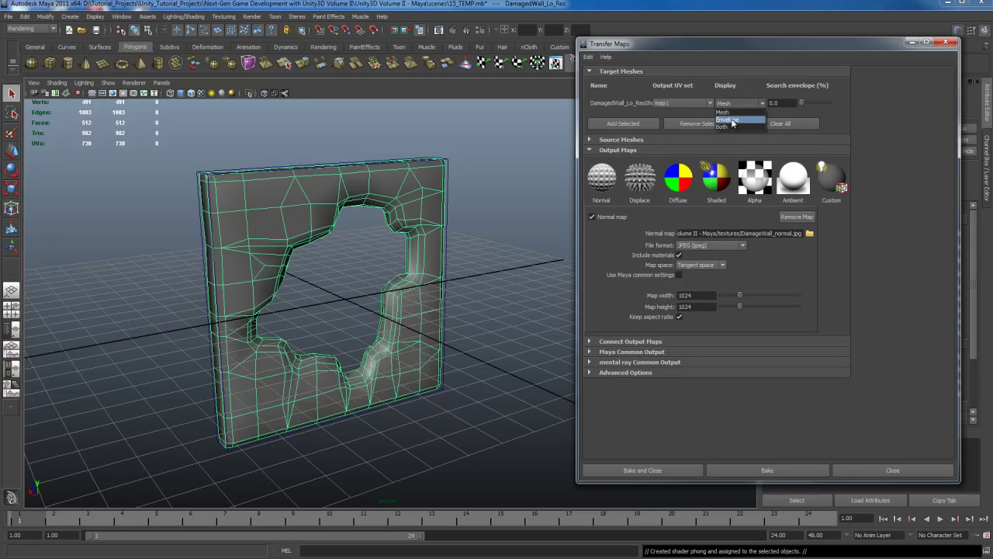
pyautogui.click(731, 124)
pyautogui.moveTo(415, 300)
pyautogui.keyDown('alt'); pyautogui.mouseDown()
pyautogui.moveTo(421, 281)
pyautogui.moveTo(403, 280)
pyautogui.moveTo(406, 272)
pyautogui.moveTo(470, 284)
pyautogui.moveTo(366, 275)
pyautogui.moveTo(380, 266)
pyautogui.moveTo(421, 289)
pyautogui.mouseUp(); pyautogui.keyUp('alt')
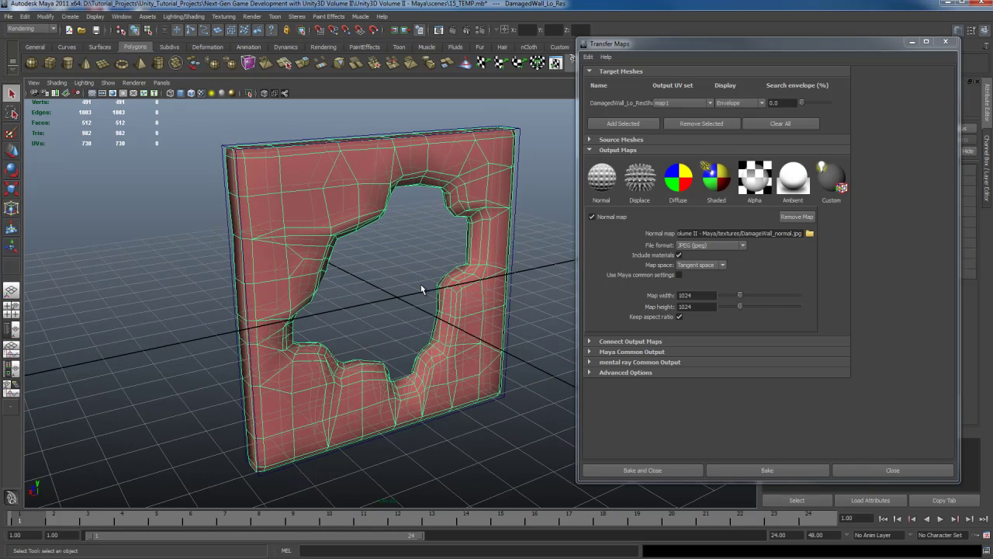
pyautogui.click(745, 103)
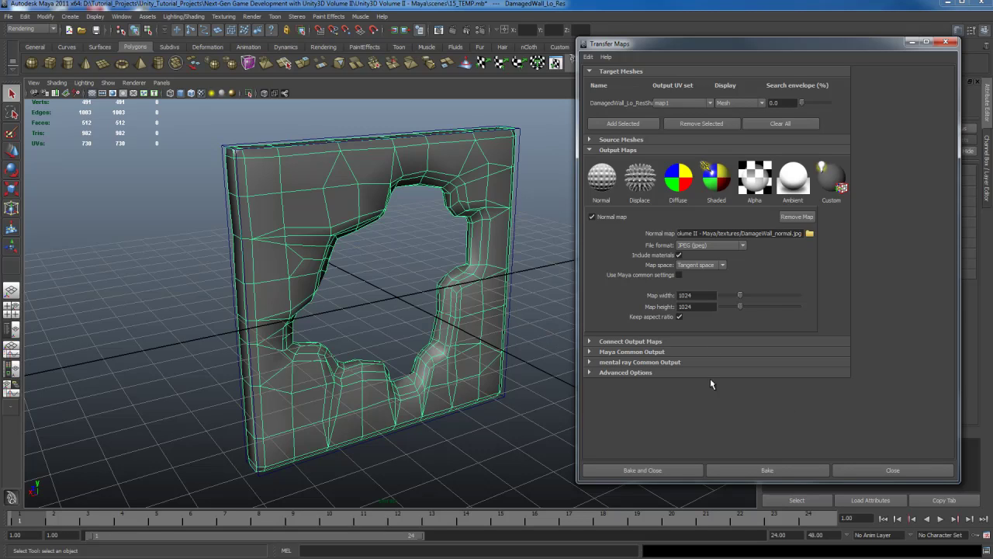
# Step: Check the normal map's size and the mental ray common output settings for the transfer
pyautogui.click(696, 296)
pyautogui.moveTo(732, 293); pyautogui.dragTo(738, 297)
pyautogui.click(642, 362)
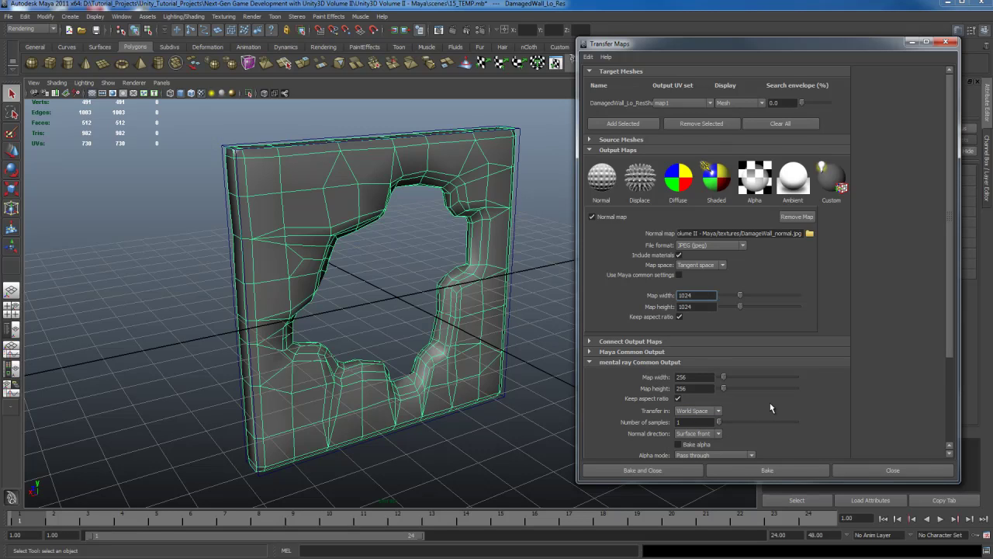
pyautogui.click(643, 362)
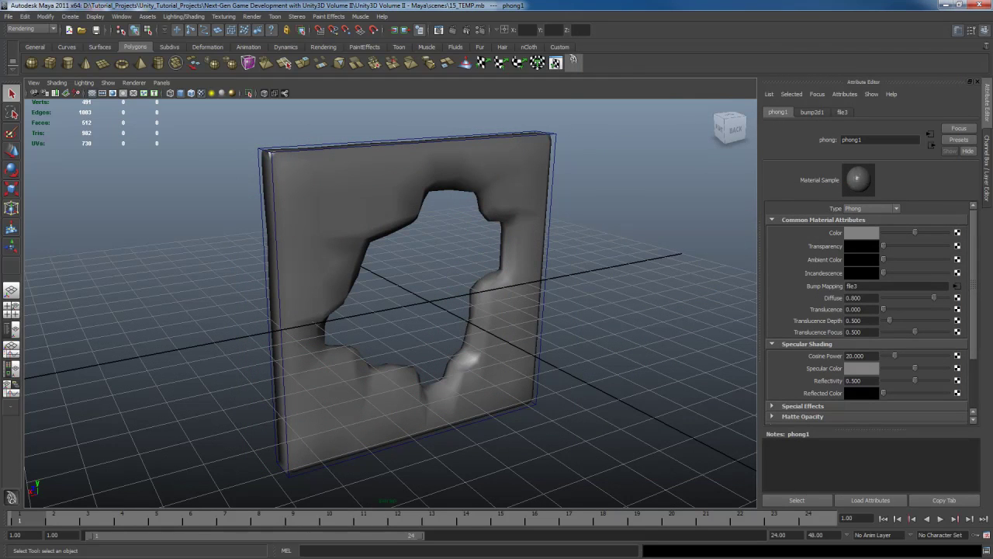
# Step: Delete the high-resolution ZBrush wall, keeping the low-resolution wall in the scene
pyautogui.keyDown('alt'); pyautogui.moveTo(435, 310); pyautogui.dragTo(428, 308); pyautogui.keyUp('alt')
pyautogui.click(400, 399)
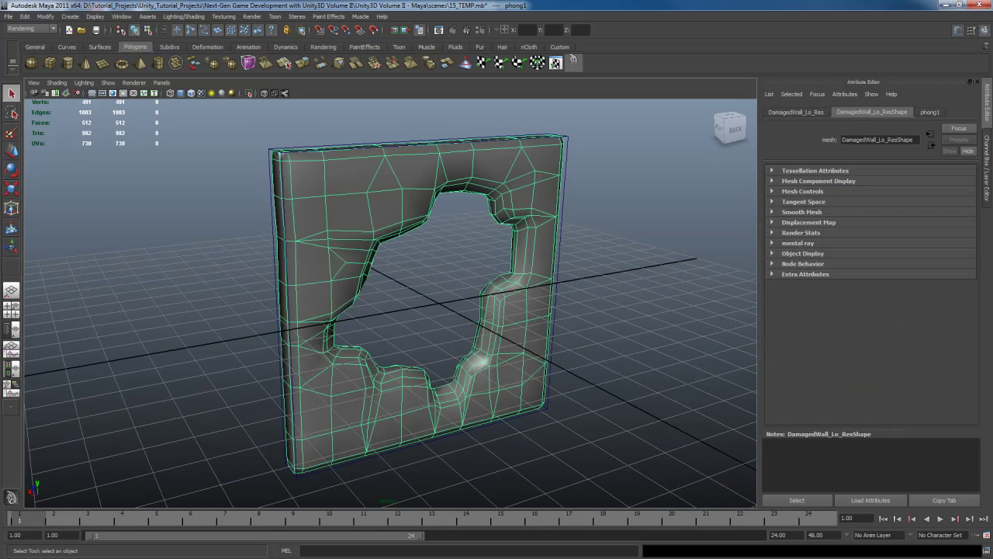
pyautogui.click(548, 406)
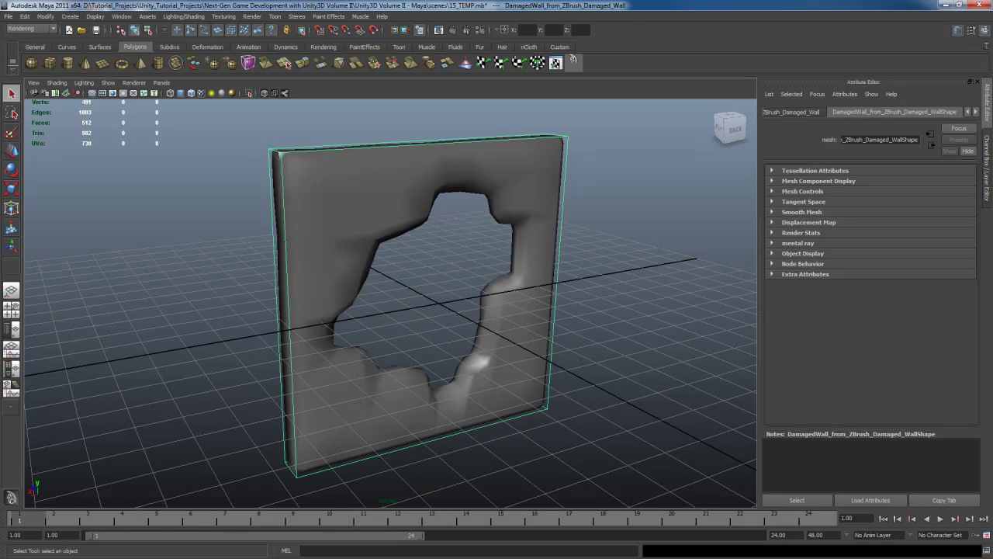
pyautogui.press('Delete')
# Step: Show the low-resolution wall unselected in Viewport 2.0, with the Channel Box displayed and the grid hidden
pyautogui.click(514, 381)
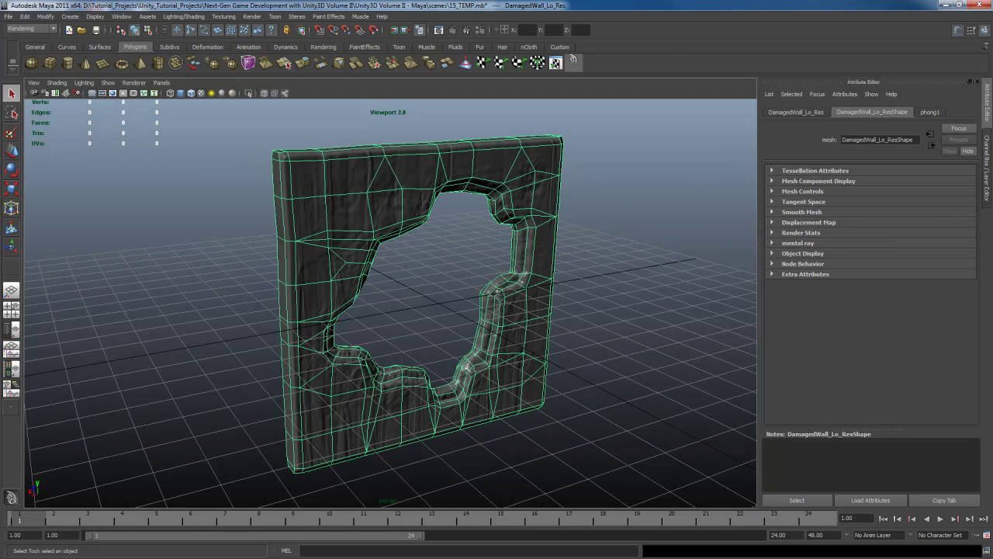
pyautogui.keyDown('alt'); pyautogui.moveTo(682, 326); pyautogui.dragTo(343, 279); pyautogui.keyUp('alt')
pyautogui.click(621, 294)
pyautogui.hotkey('ctrl', 'a')
pyautogui.scroll(3, 368, 272)
pyautogui.click(91, 93)
# Step: Examine the baked normal map detail across the low-resolution wall's faces and around the edges of the hole from several angles
pyautogui.keyDown('alt'); pyautogui.moveTo(403, 310); pyautogui.dragTo(416, 276); pyautogui.keyUp('alt')
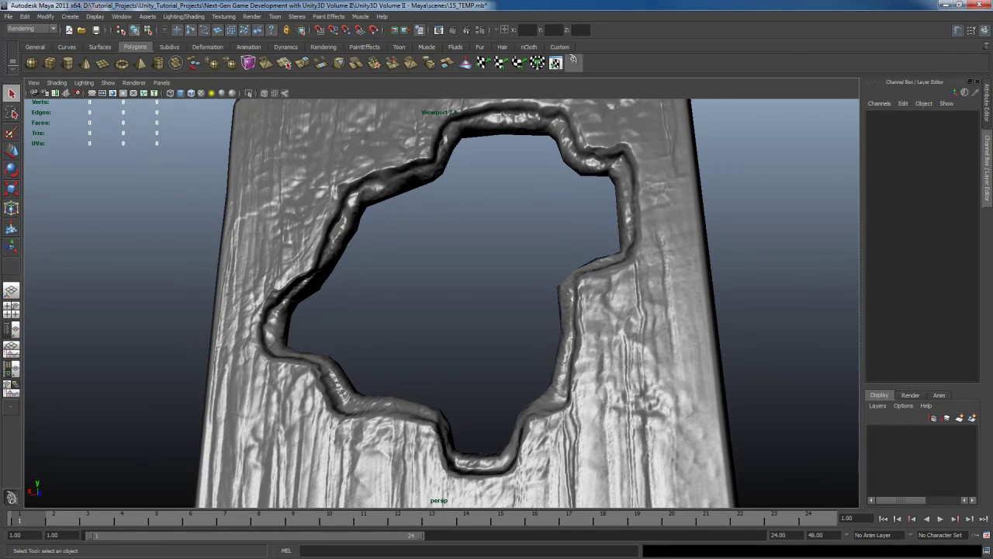
pyautogui.keyDown('alt'); pyautogui.moveTo(442, 272); pyautogui.dragTo(419, 248); pyautogui.keyUp('alt')
pyautogui.keyDown('alt'); pyautogui.moveTo(419, 248); pyautogui.dragTo(464, 312, button='middle'); pyautogui.keyUp('alt')
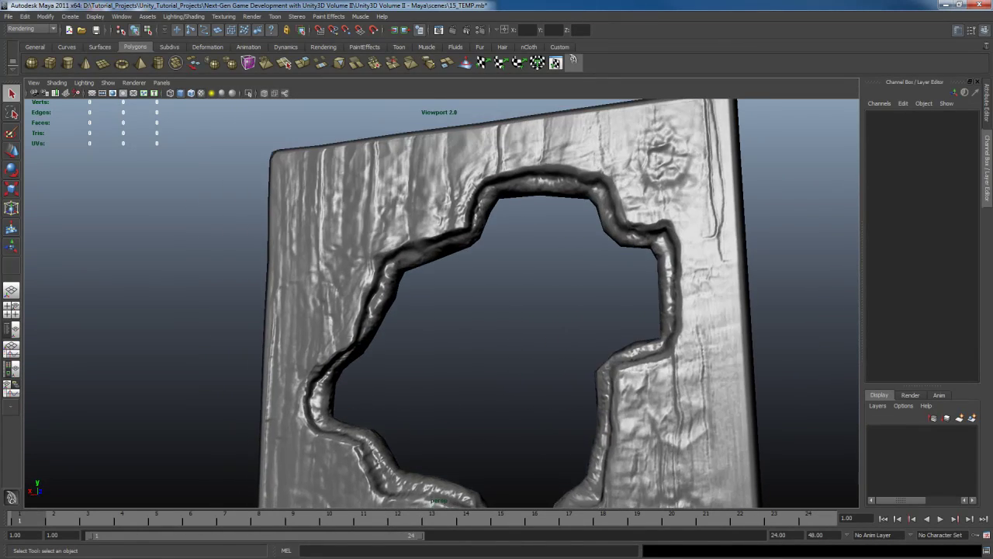
pyautogui.keyDown('alt'); pyautogui.moveTo(464, 312); pyautogui.dragTo(512, 341); pyautogui.keyUp('alt')
pyautogui.keyDown('alt'); pyautogui.moveTo(512, 341); pyautogui.dragTo(508, 312, button='middle'); pyautogui.keyUp('alt')
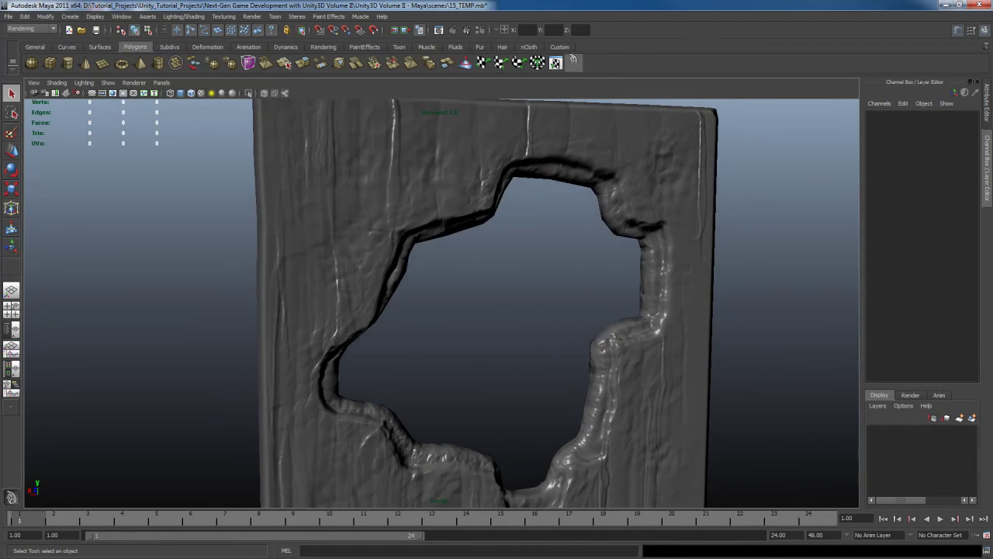
pyautogui.keyDown('alt'); pyautogui.moveTo(508, 312); pyautogui.dragTo(529, 274); pyautogui.keyUp('alt')
pyautogui.keyDown('alt'); pyautogui.moveTo(530, 274); pyautogui.dragTo(505, 241, button='middle'); pyautogui.keyUp('alt')
pyautogui.keyDown('alt'); pyautogui.moveTo(505, 240); pyautogui.dragTo(554, 307); pyautogui.keyUp('alt')
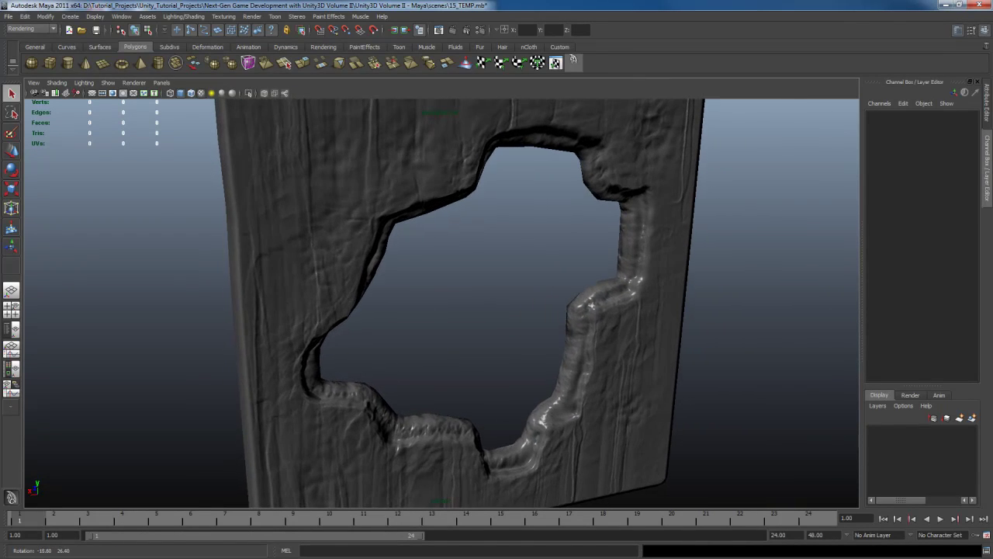
pyautogui.keyDown('alt'); pyautogui.moveTo(554, 307); pyautogui.dragTo(554, 295, button='middle'); pyautogui.keyUp('alt')
pyautogui.keyDown('alt'); pyautogui.moveTo(592, 298); pyautogui.dragTo(579, 294); pyautogui.keyUp('alt')
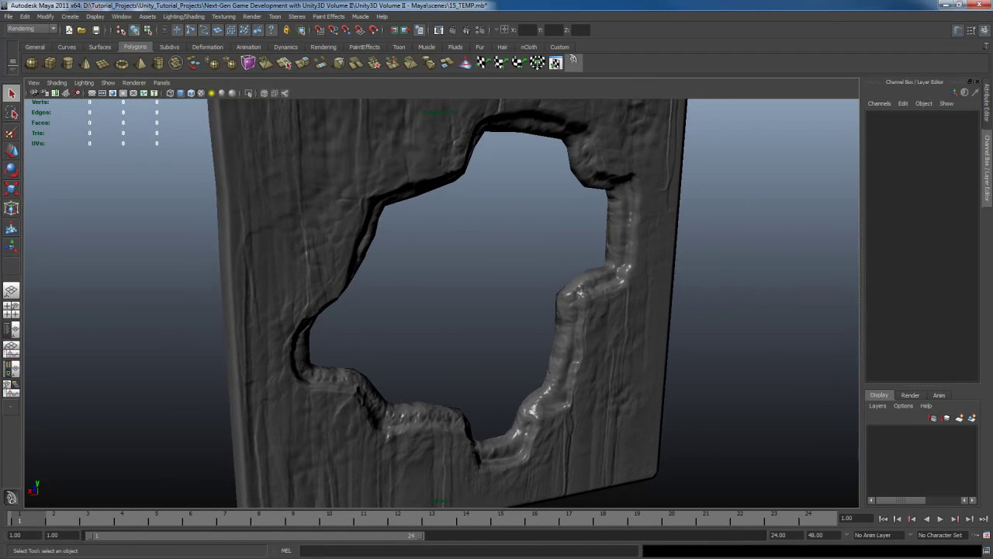
pyautogui.keyDown('alt'); pyautogui.moveTo(578, 293); pyautogui.dragTo(504, 186); pyautogui.keyUp('alt')
pyautogui.scroll(-2, 570, 307)
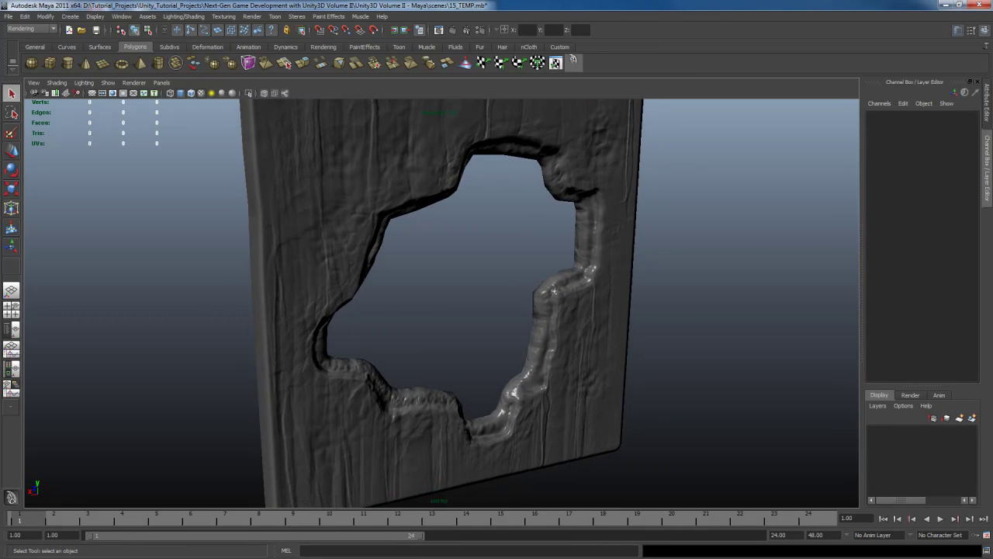
pyautogui.keyDown('alt'); pyautogui.moveTo(504, 186); pyautogui.dragTo(494, 208, button='middle'); pyautogui.keyUp('alt')
pyautogui.scroll(-3, 495, 208)
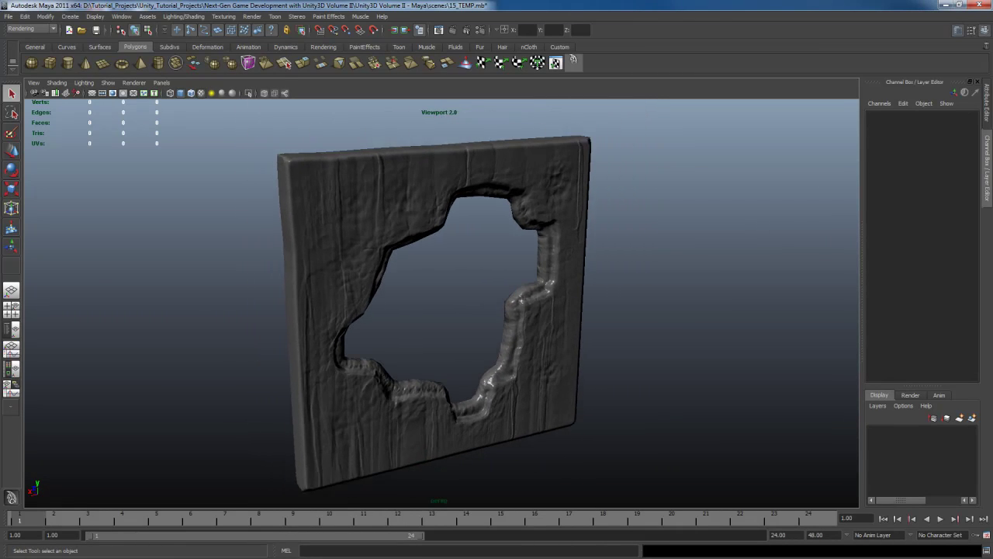